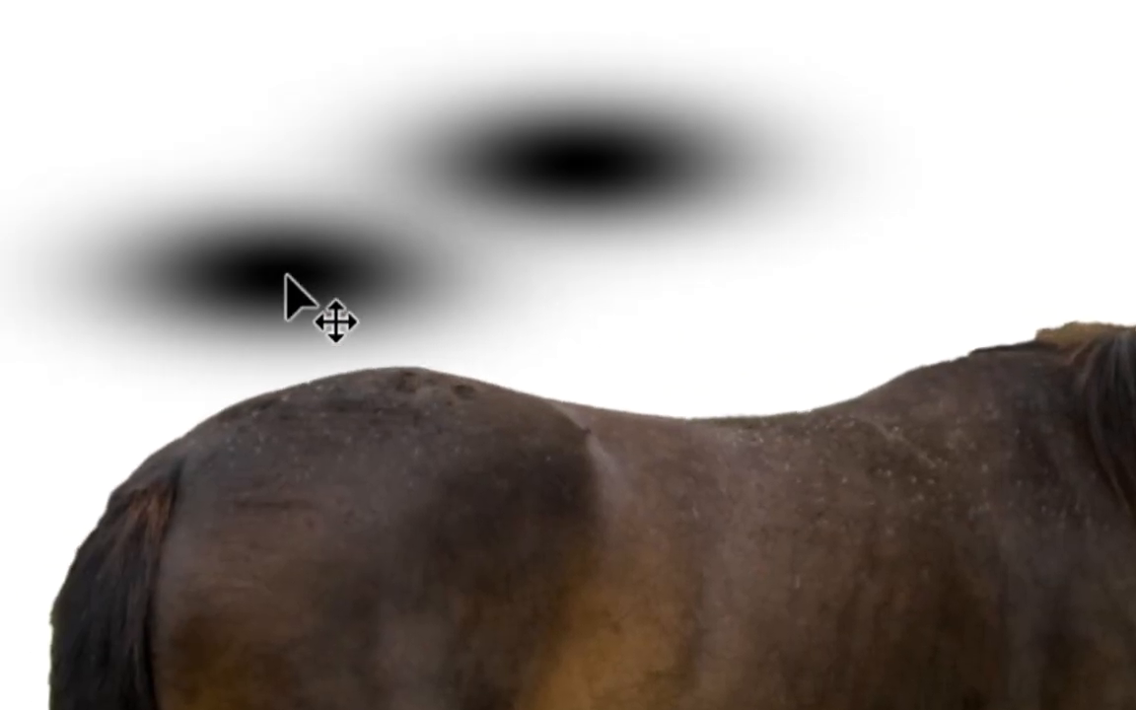
# - Place the duplicated shadow under the horse's front hooves and save the document
pyautogui.moveTo(286, 296); pyautogui.dragTo(489, 535)
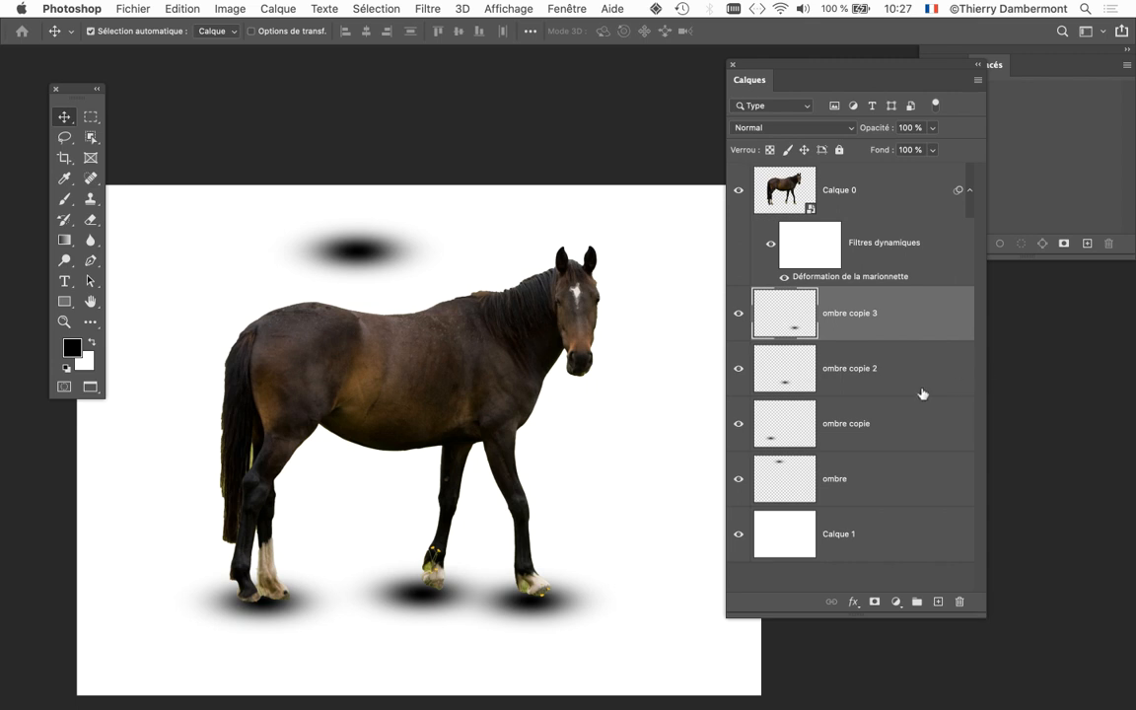
pyautogui.click(131, 8)
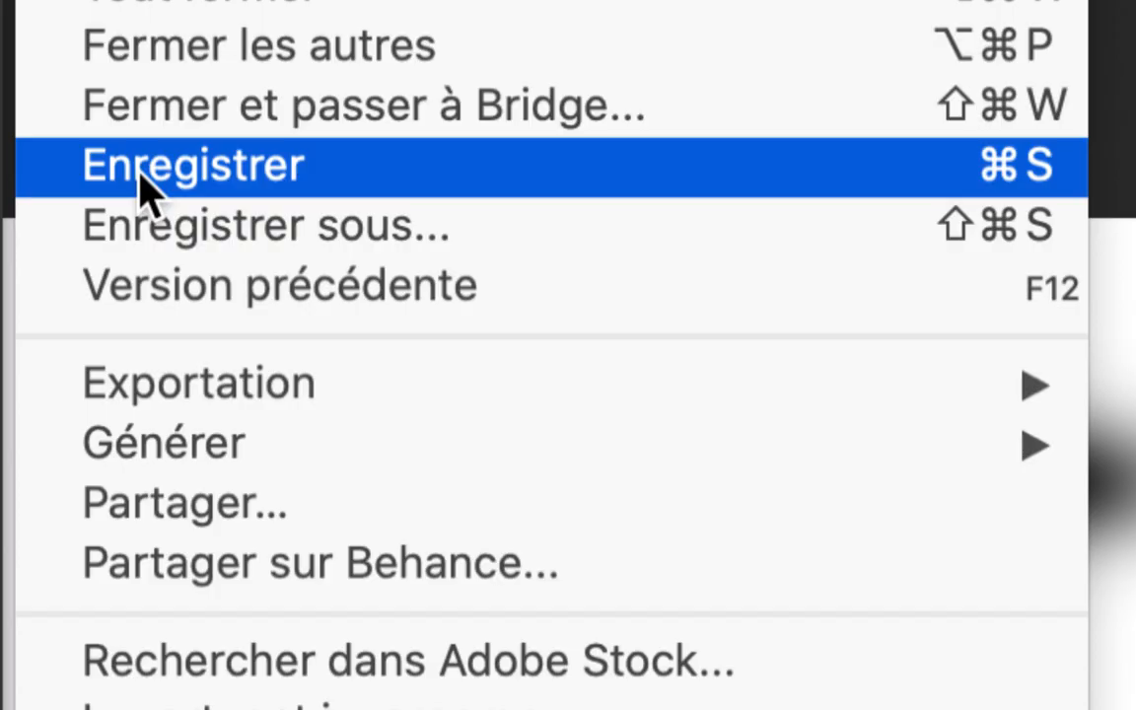
pyautogui.click(141, 170)
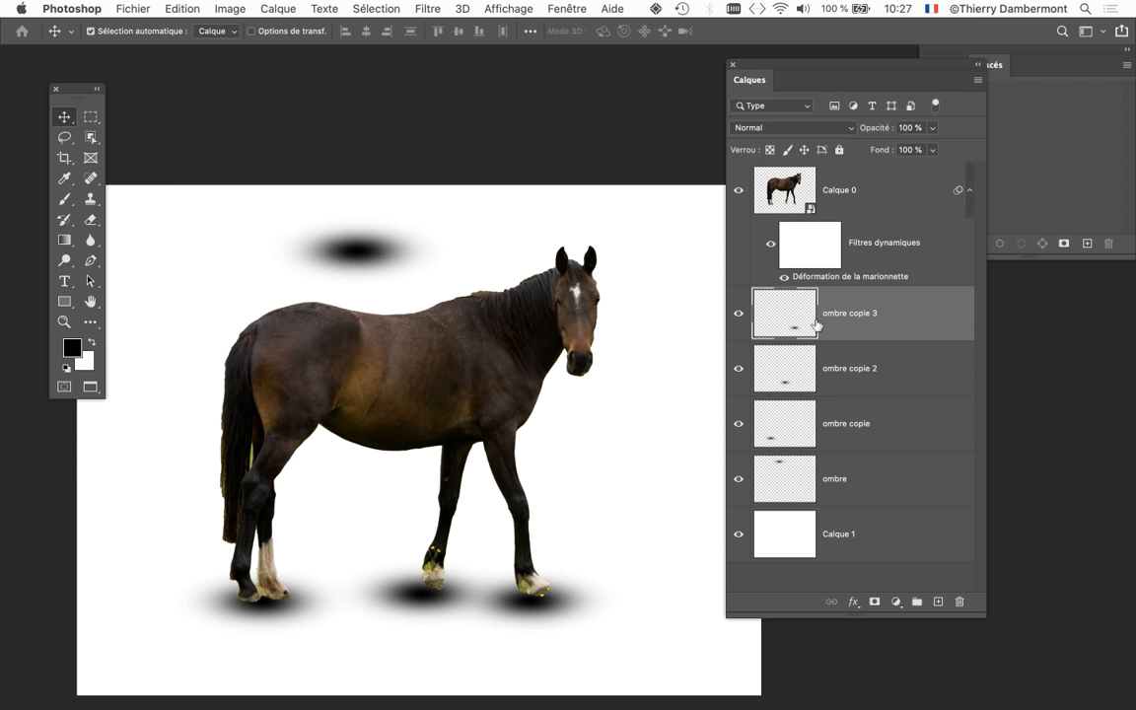
# - Select the layers ombre copie, ombre copie 2 and ombre copie 3 in turn, then return to ombre copie
pyautogui.click(857, 443)
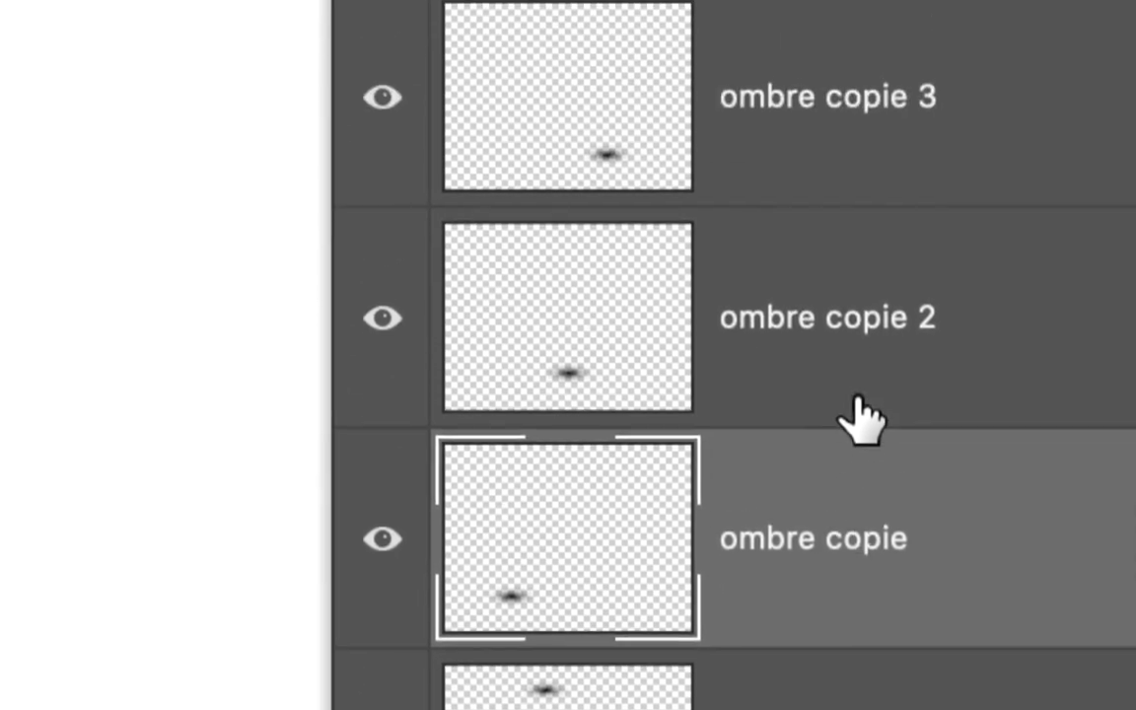
pyautogui.click(862, 238)
pyautogui.click(862, 117)
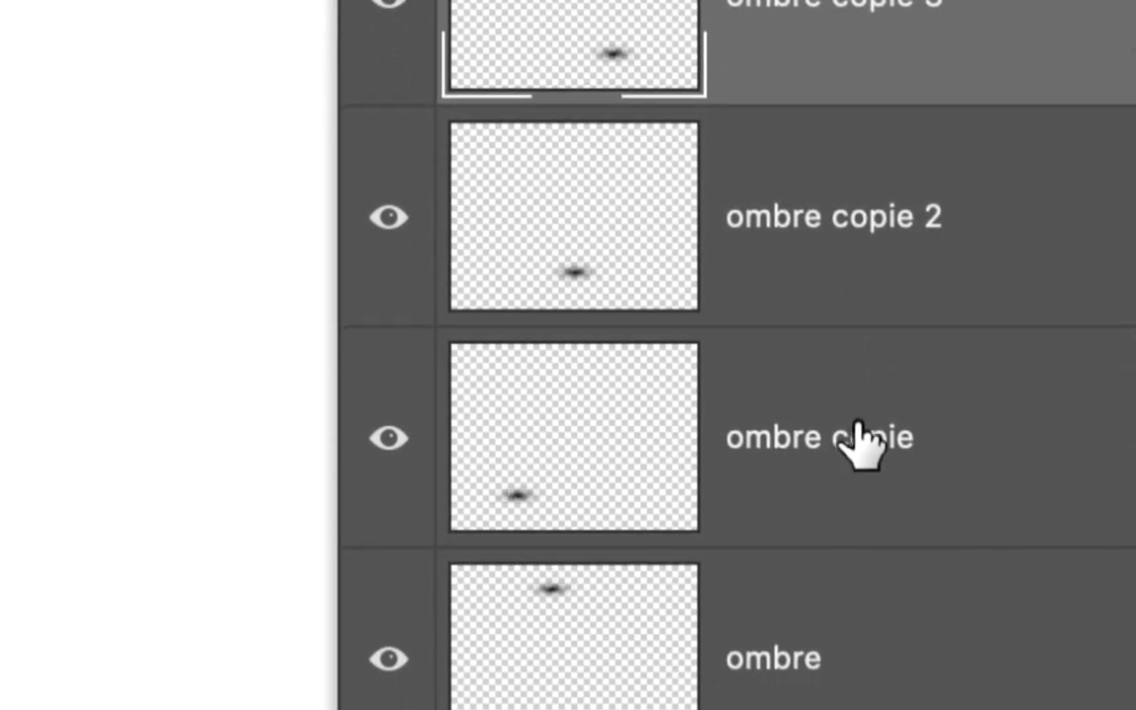
pyautogui.click(858, 680)
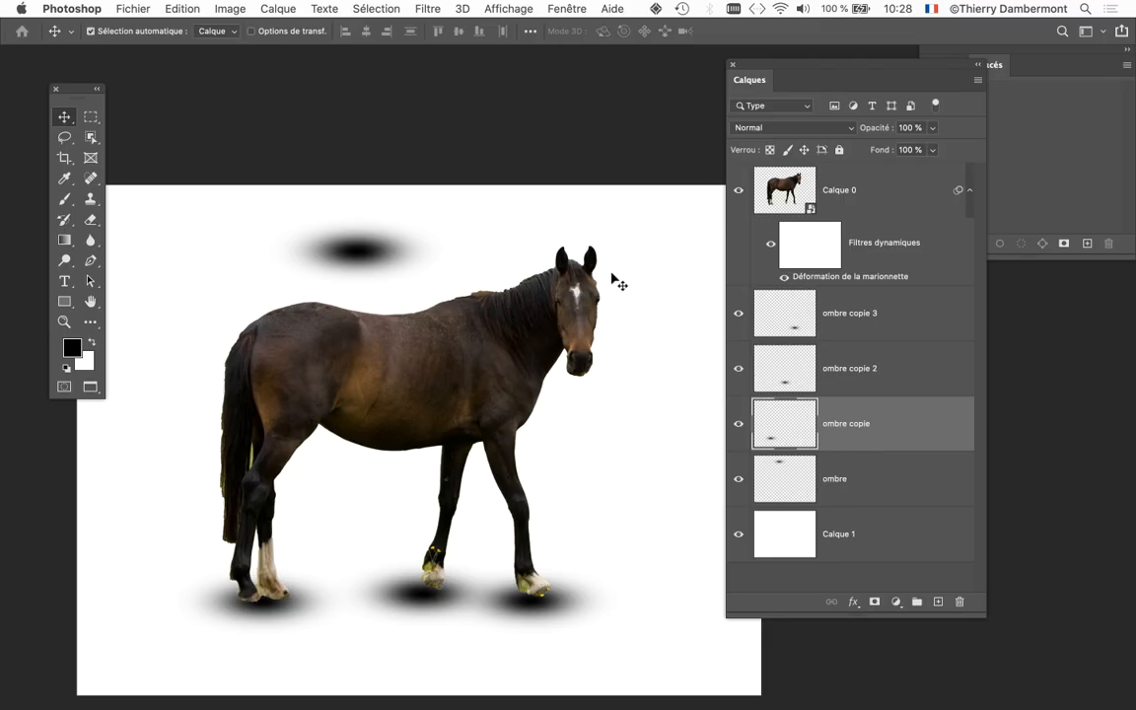
# - Set the Move tool's automatic selection to Calque and select individual shadow layers directly on the canvas
pyautogui.click(99, 34)
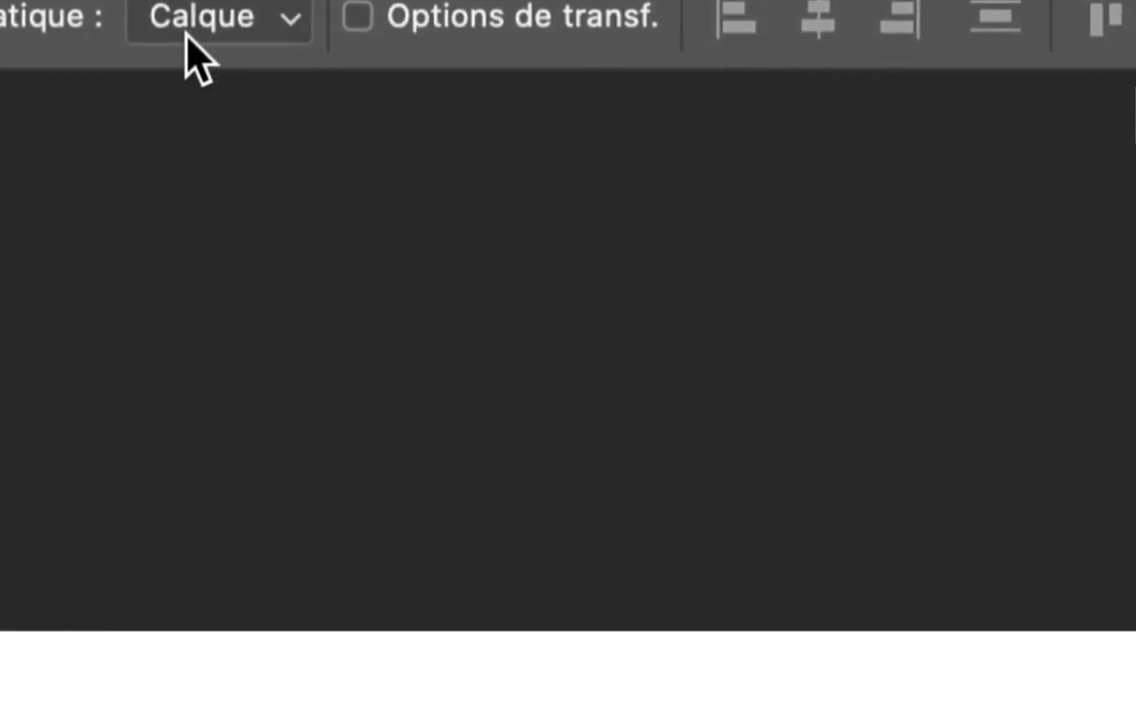
pyautogui.click(187, 36)
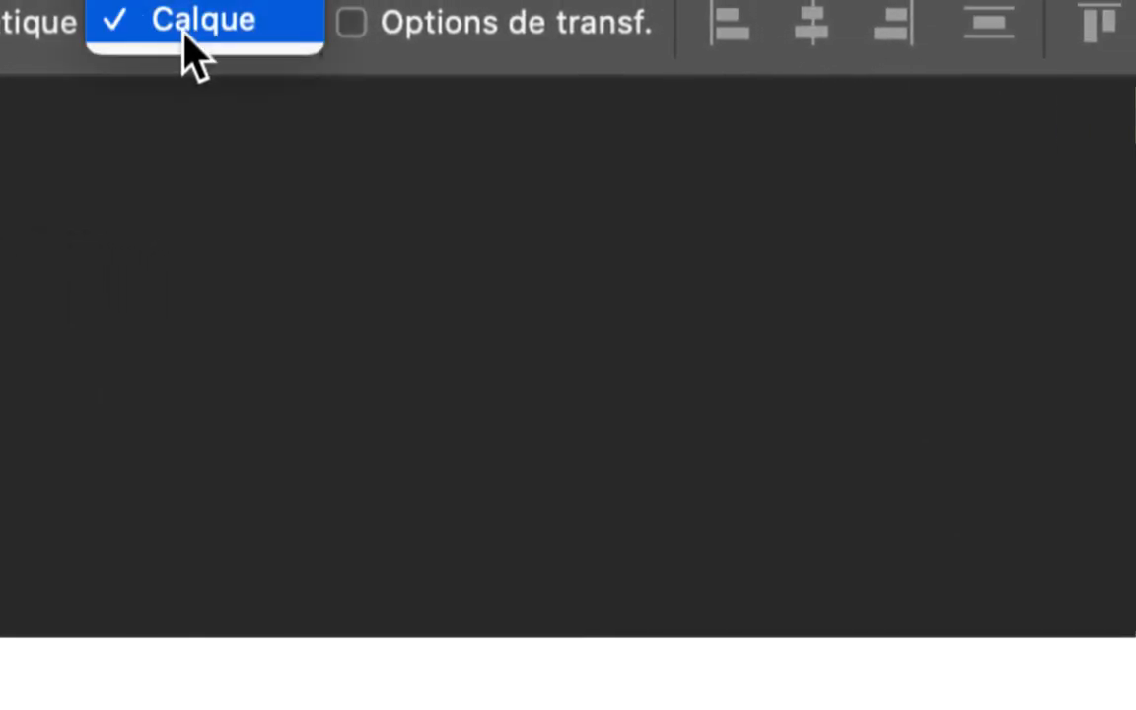
pyautogui.click(184, 35)
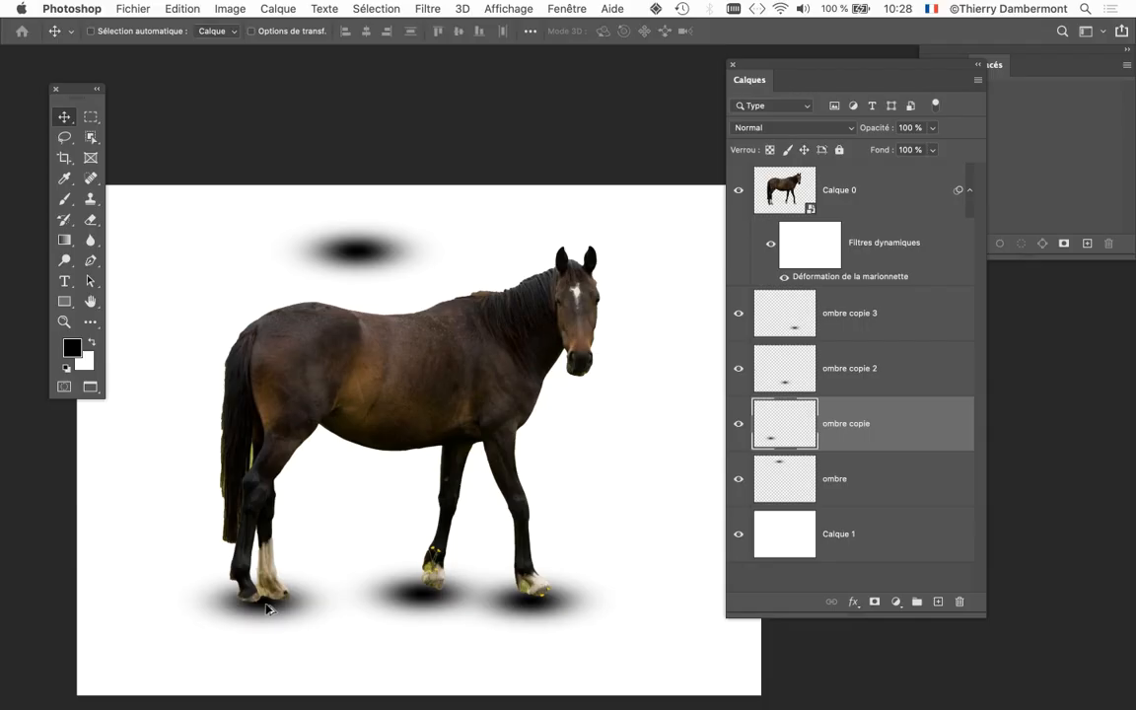
pyautogui.click(412, 595)
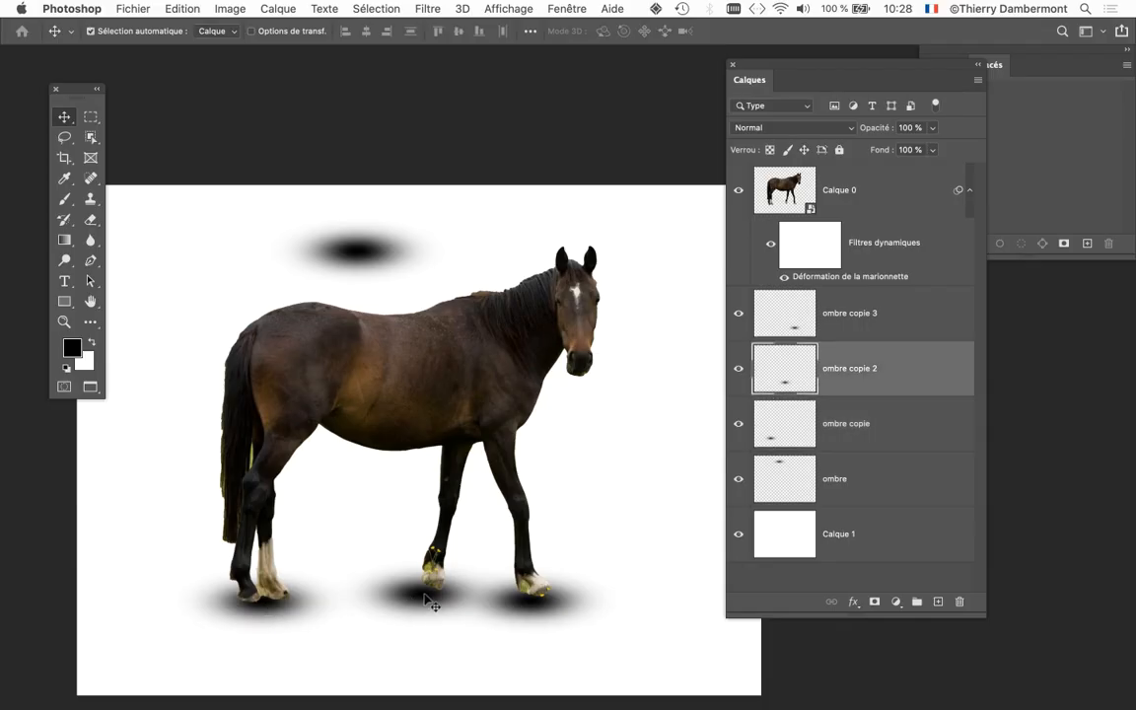
pyautogui.click(524, 605)
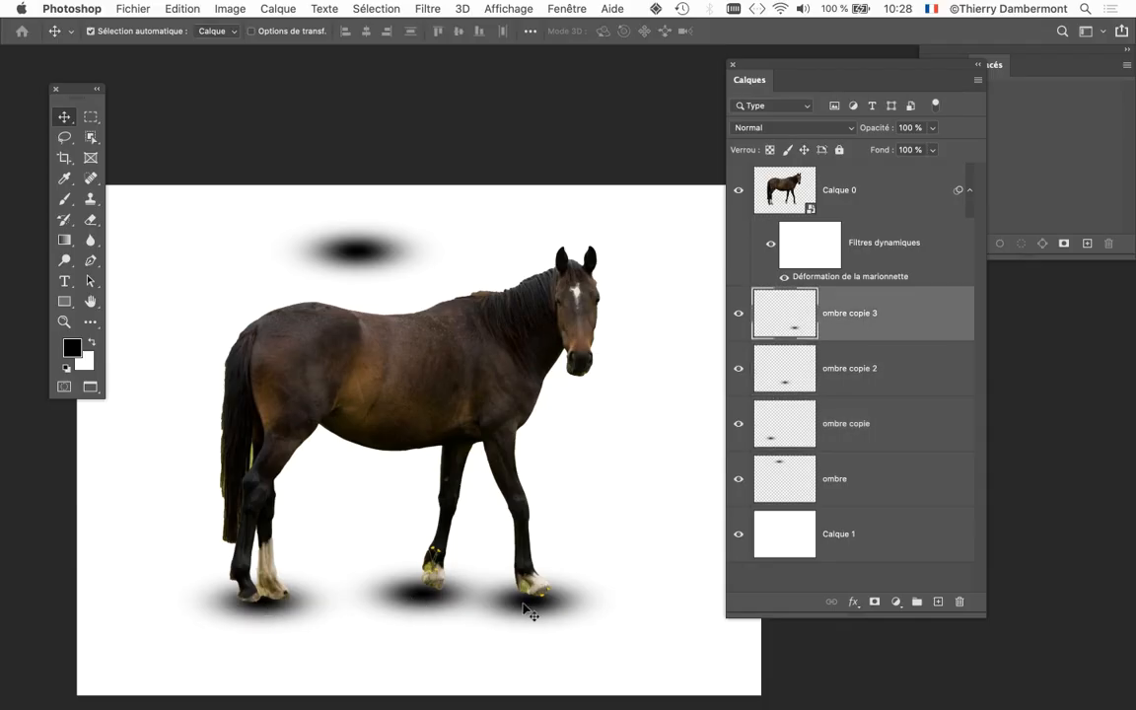
pyautogui.click(348, 259)
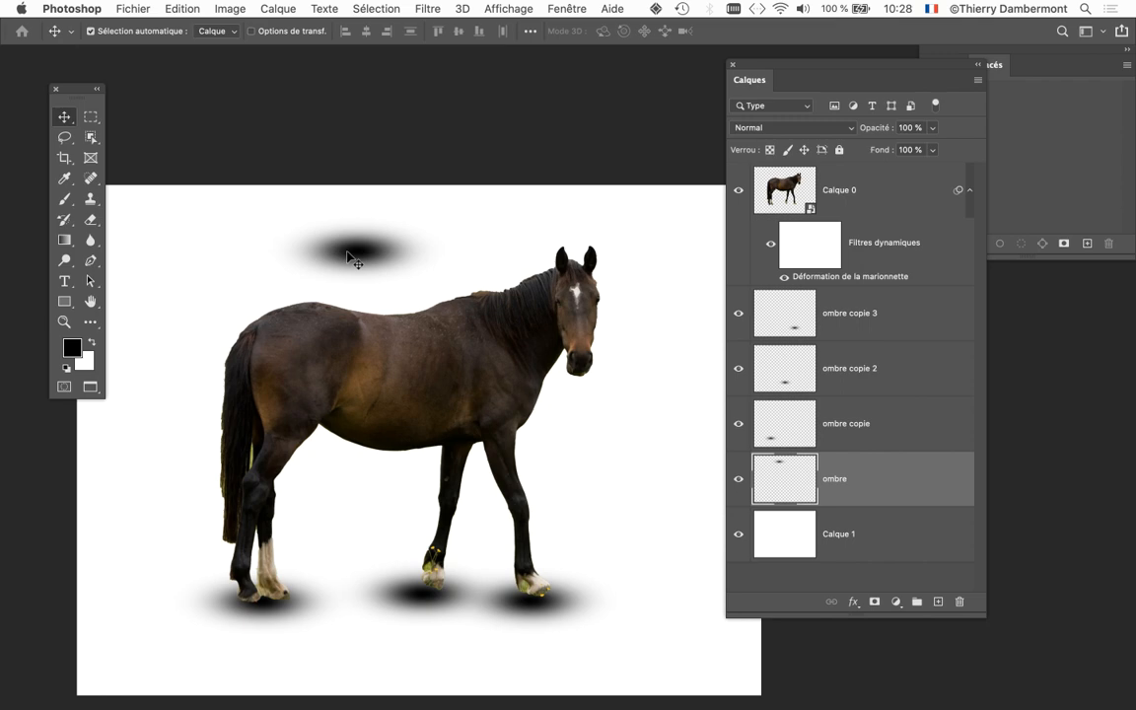
# - Flatten the ombre copie shadow with Free Transform and move it up against the rear hooves
pyautogui.click(268, 616)
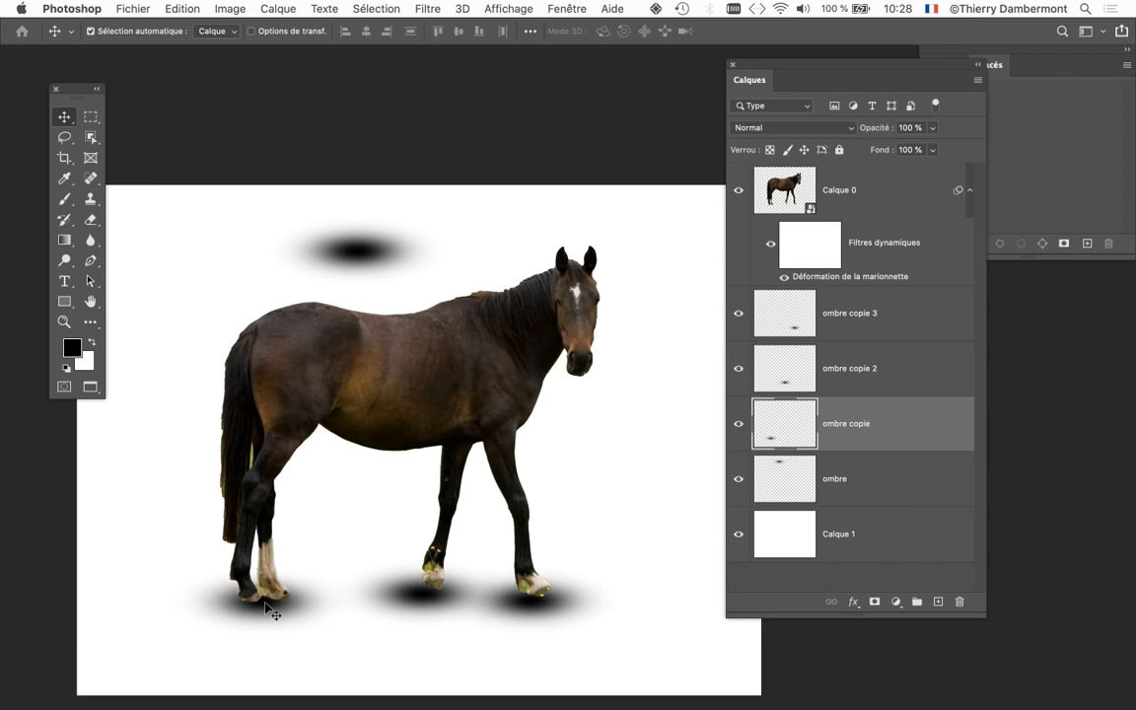
pyautogui.press('super+t')
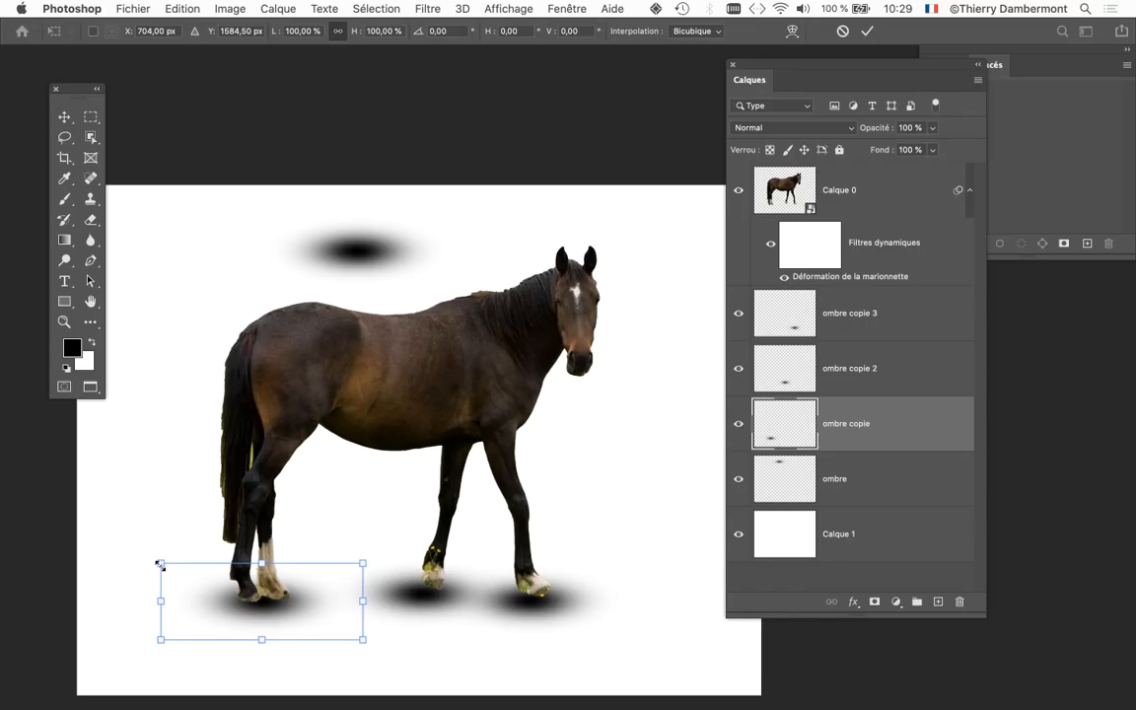
pyautogui.moveTo(355, 488); pyautogui.dragTo(438, 228)
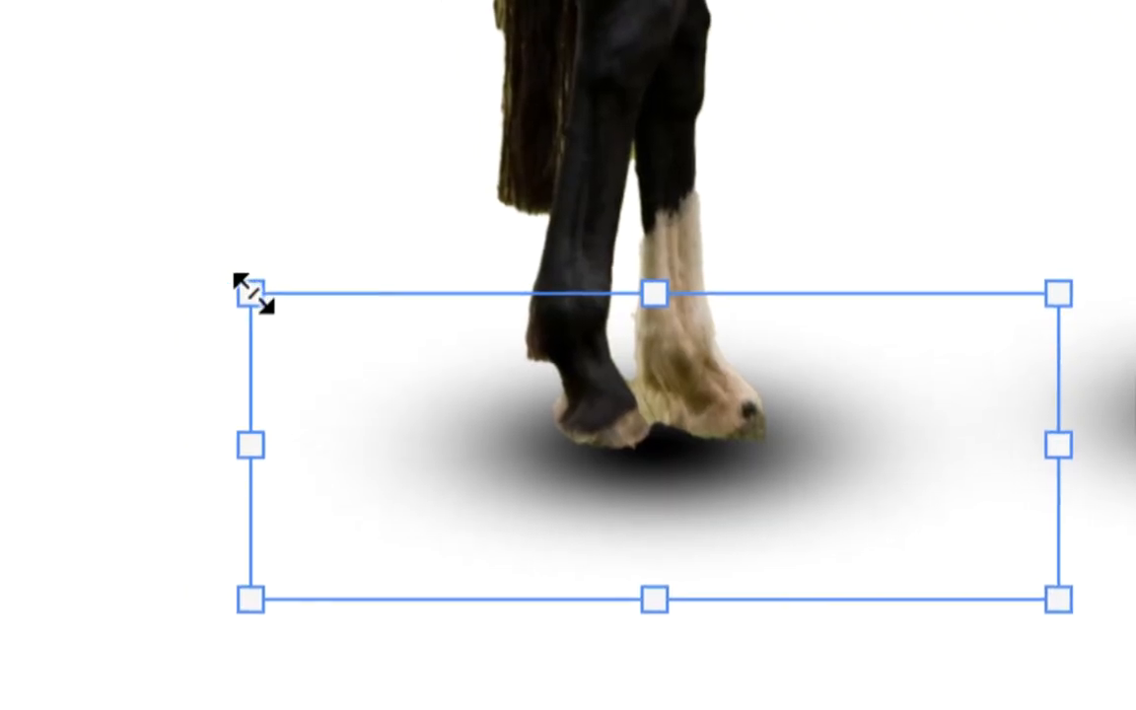
pyautogui.moveTo(253, 293); pyautogui.dragTo(248, 331)
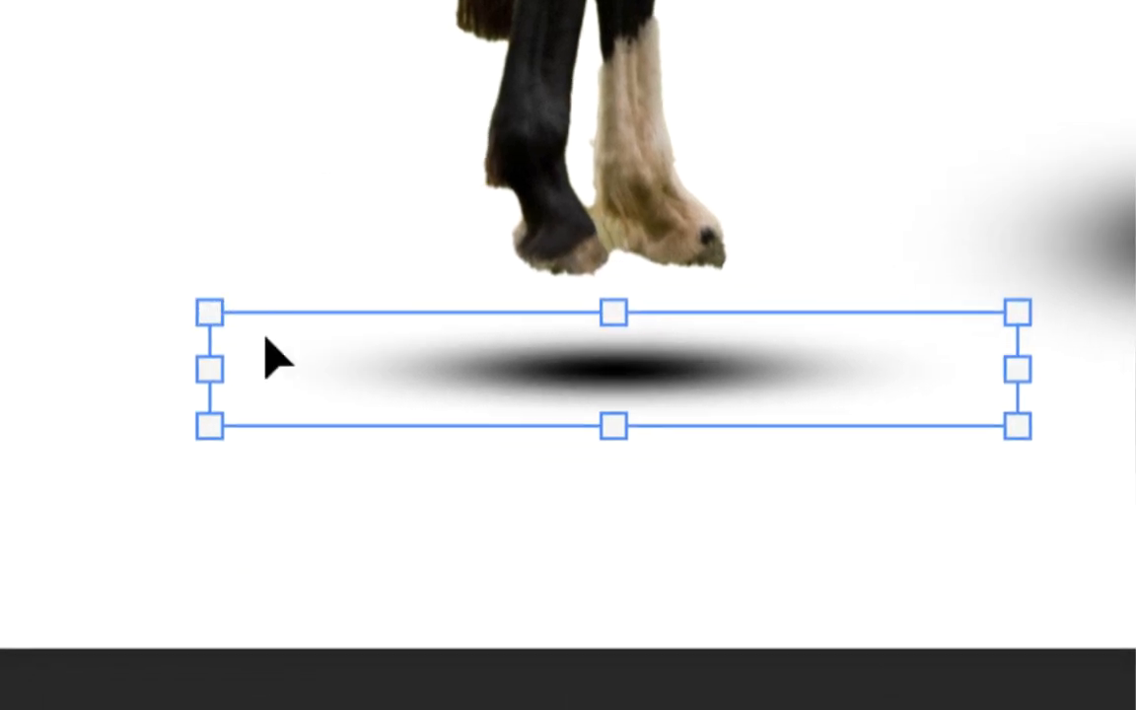
pyautogui.moveTo(325, 355)
pyautogui.mouseDown()
pyautogui.moveTo(322, 332)
pyautogui.moveTo(330, 340)
pyautogui.moveTo(332, 329)
pyautogui.moveTo(324, 347)
pyautogui.mouseUp()
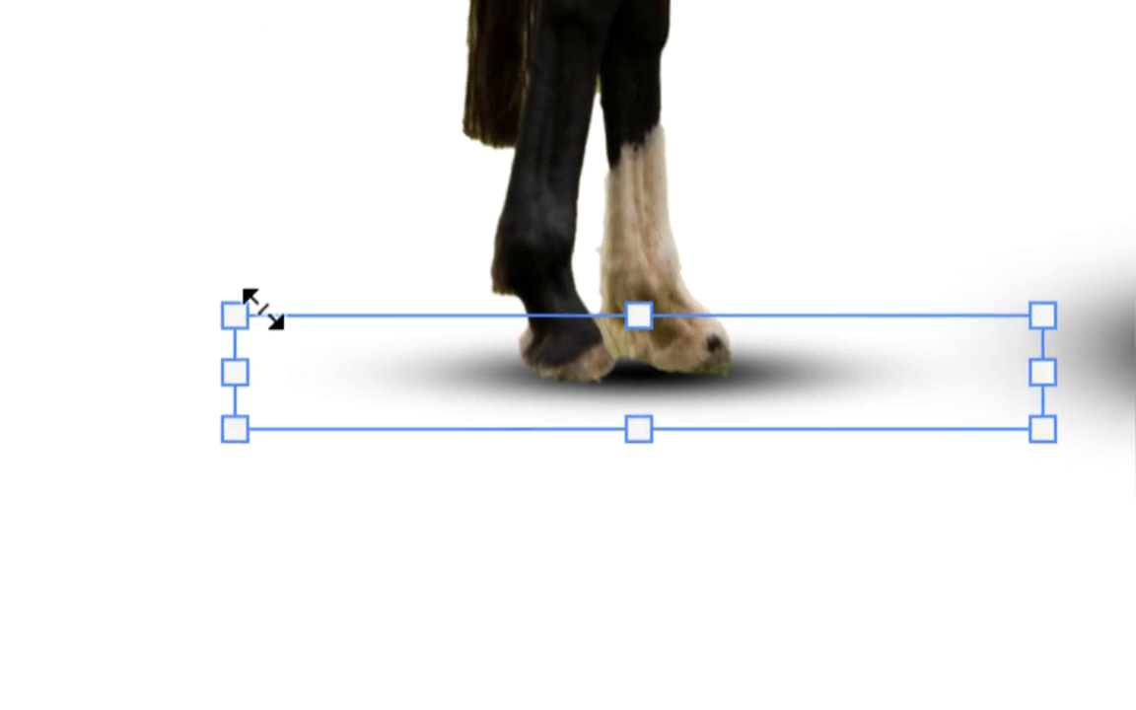
# - Try a narrower rear-hoof shadow, then stretch it to about 120% width and 37% height under the hooves
pyautogui.moveTo(257, 309); pyautogui.dragTo(328, 316)
pyautogui.moveTo(385, 342); pyautogui.dragTo(345, 337)
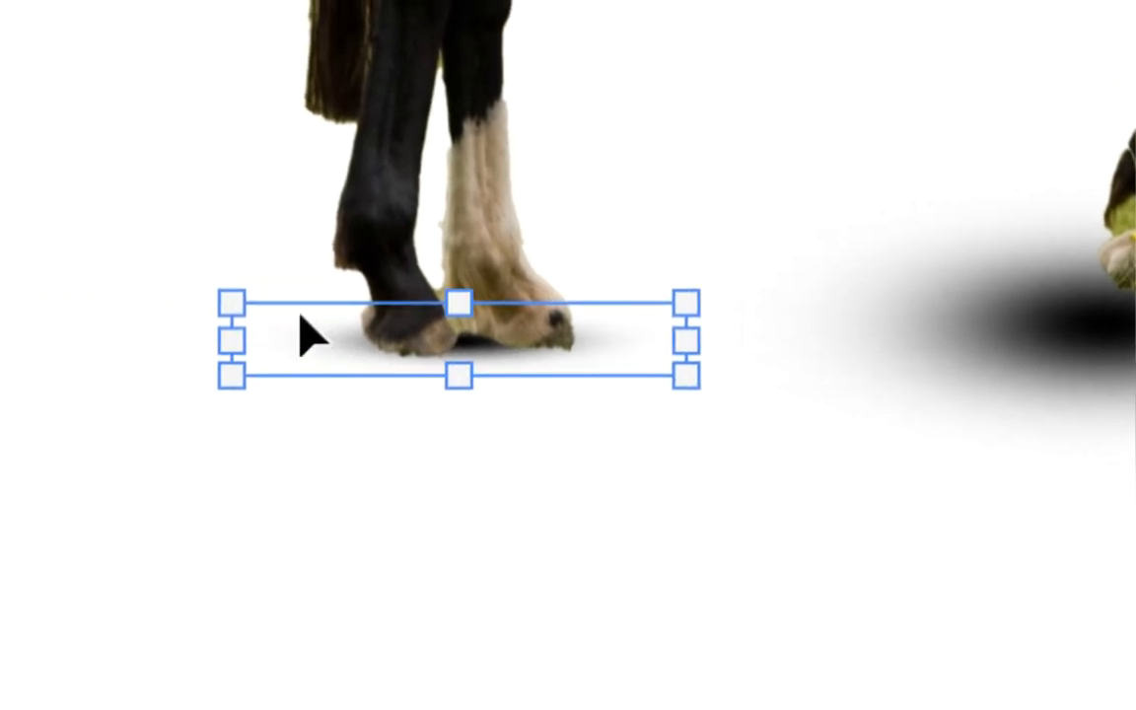
pyautogui.moveTo(284, 314); pyautogui.dragTo(177, 305)
pyautogui.moveTo(279, 330); pyautogui.dragTo(322, 313)
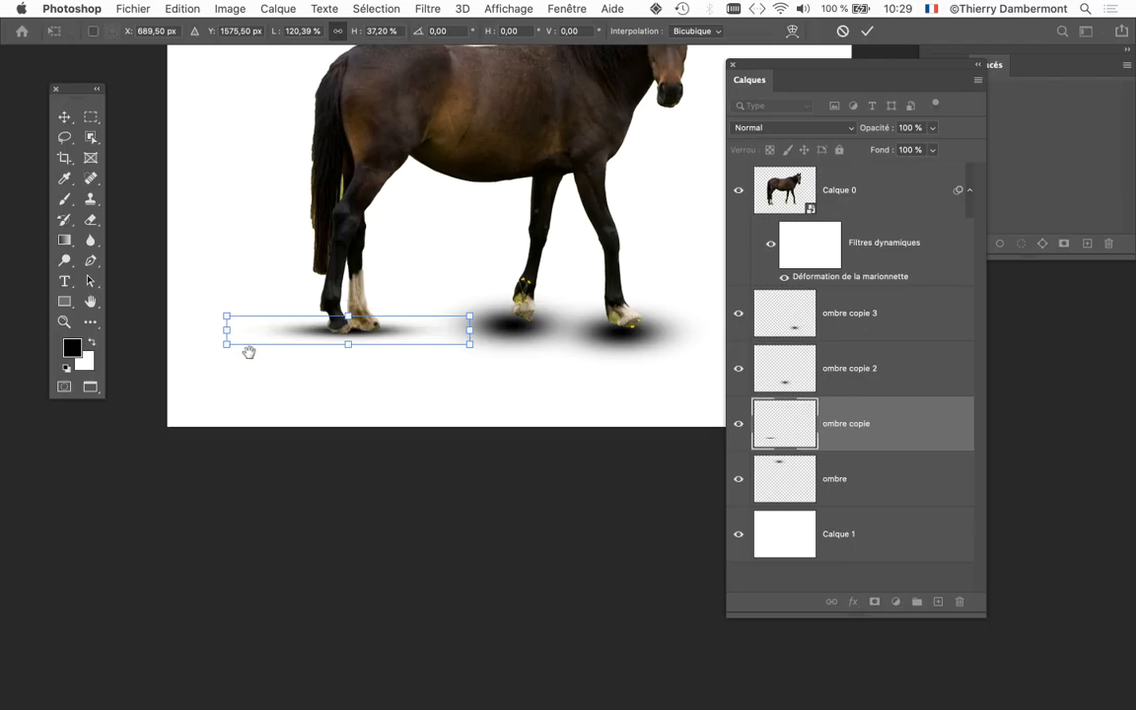
# - Scale the rear shadow down, align it beneath the rear hooves and apply the transformation
pyautogui.moveTo(350, 439); pyautogui.dragTo(268, 473)
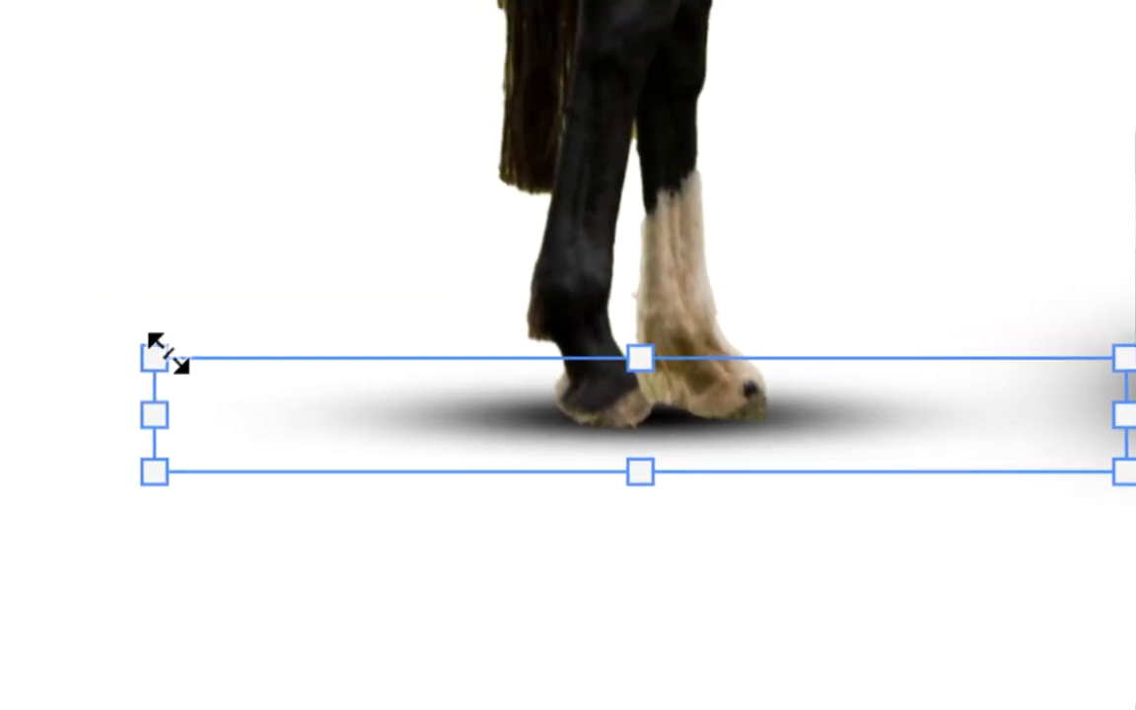
pyautogui.moveTo(166, 364); pyautogui.dragTo(404, 392)
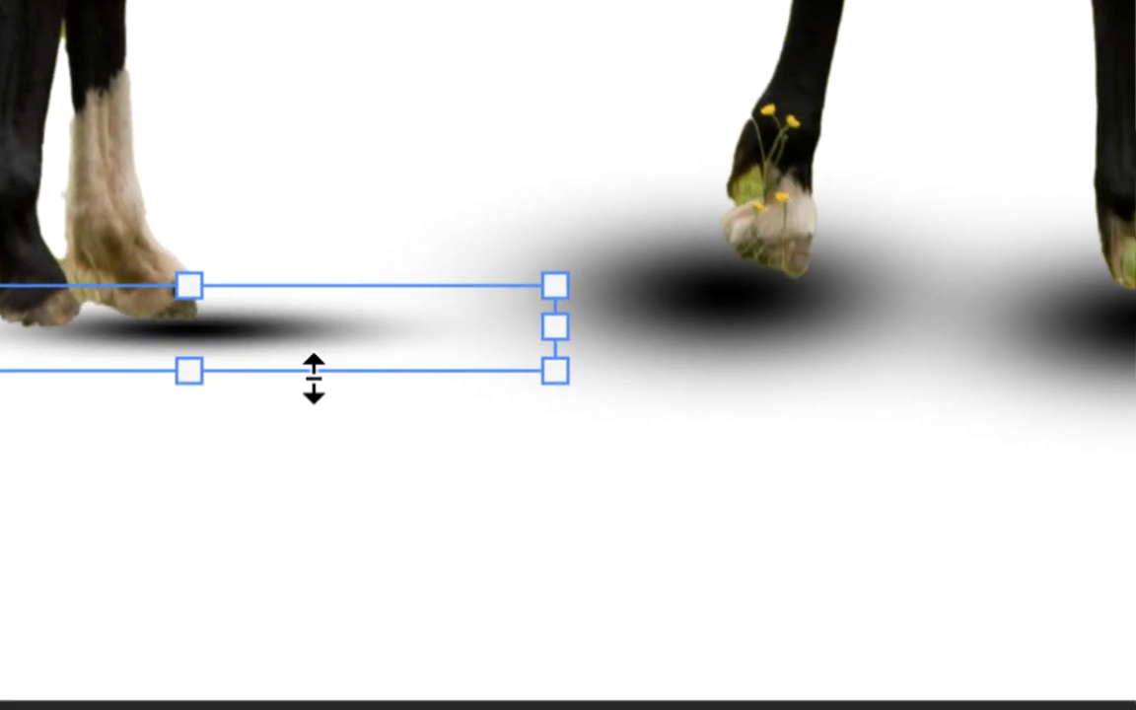
pyautogui.moveTo(304, 386); pyautogui.dragTo(285, 368)
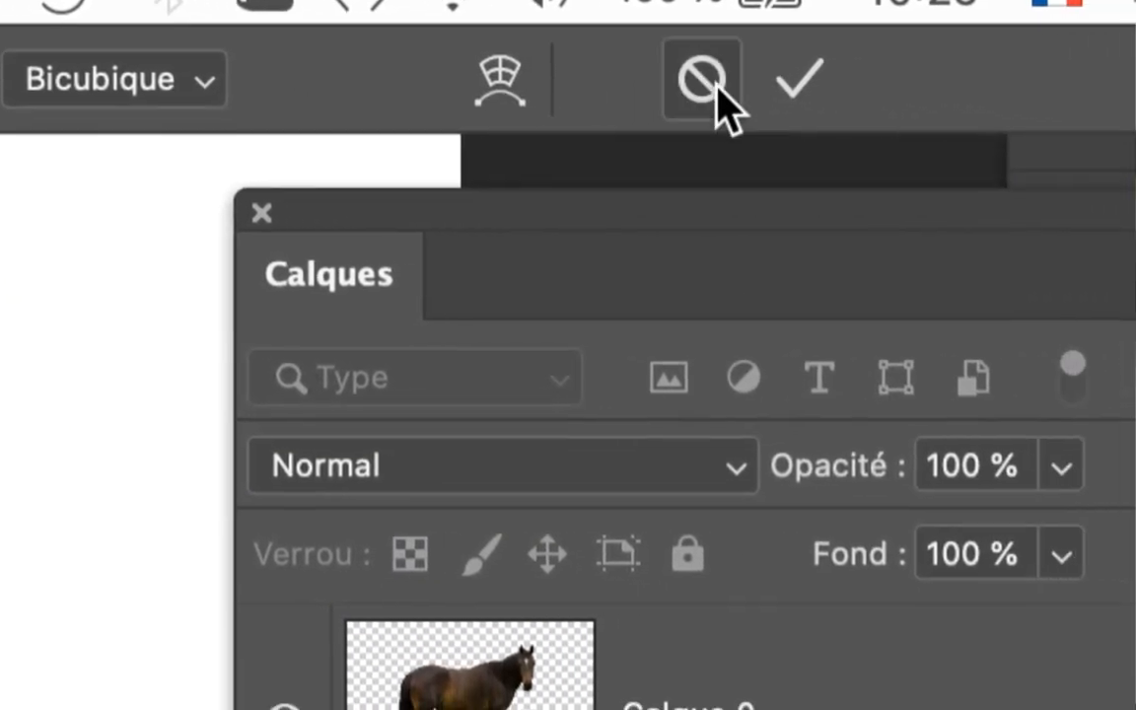
pyautogui.click(988, 99)
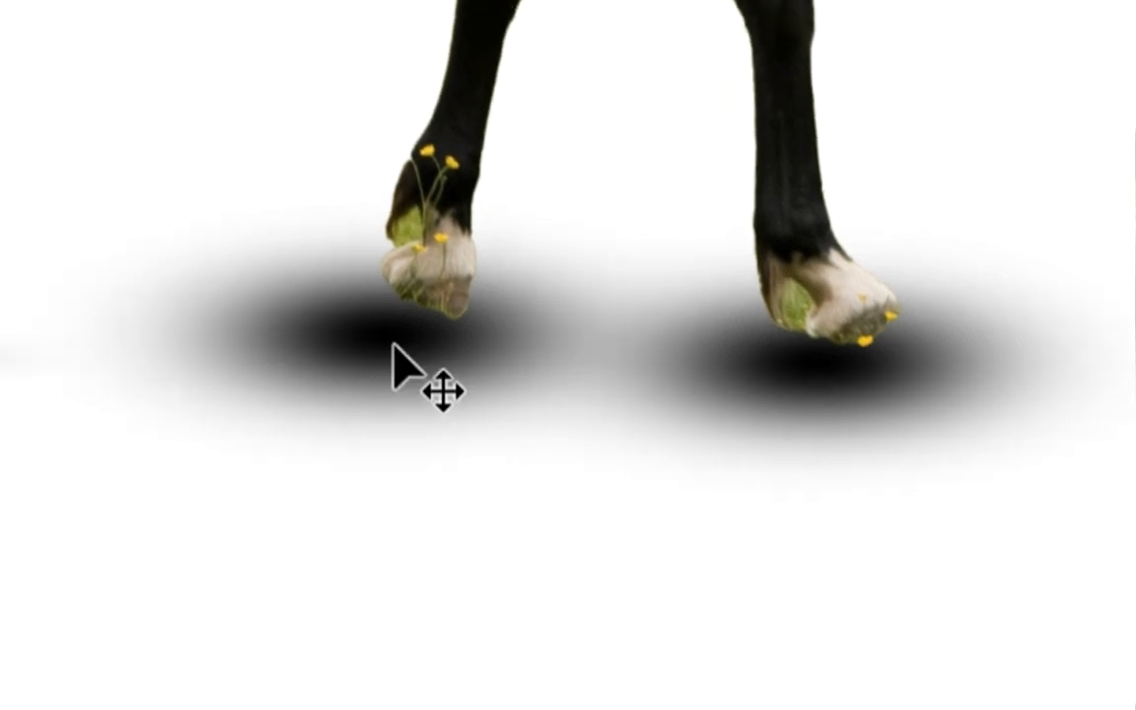
# - Flatten and narrow the ombre copie 2 shadow, position it just below the raised front hoof and apply the transformation
pyautogui.hotkey('ctrl', 't')
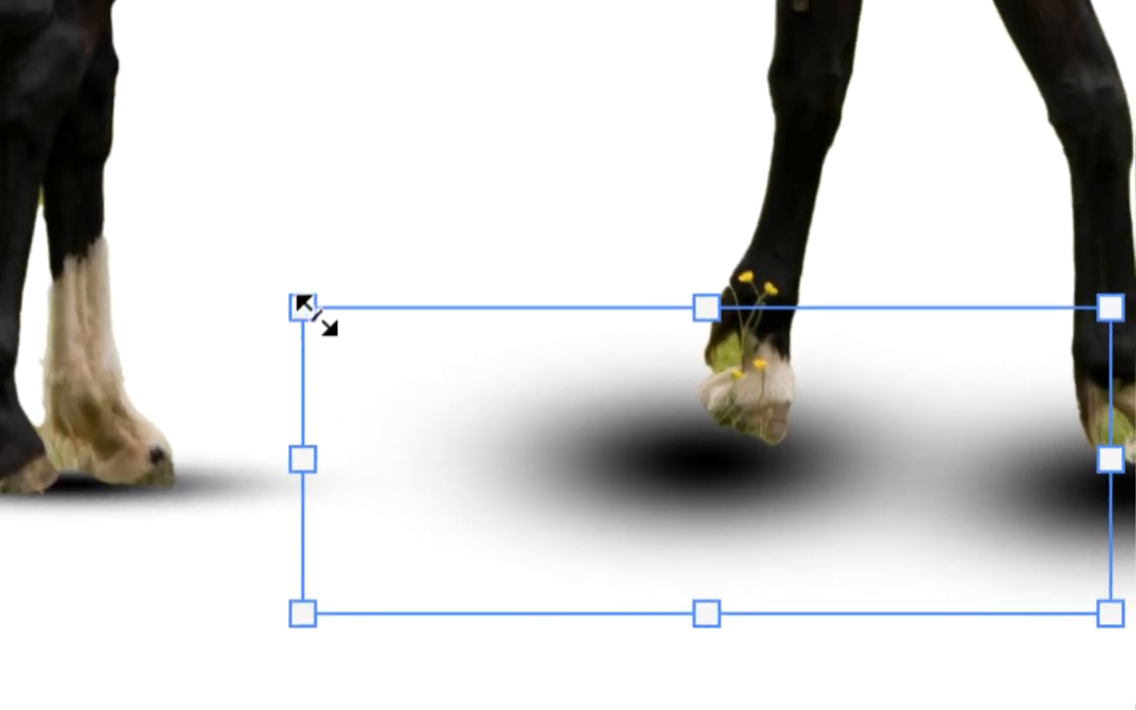
pyautogui.moveTo(309, 312); pyautogui.dragTo(412, 363)
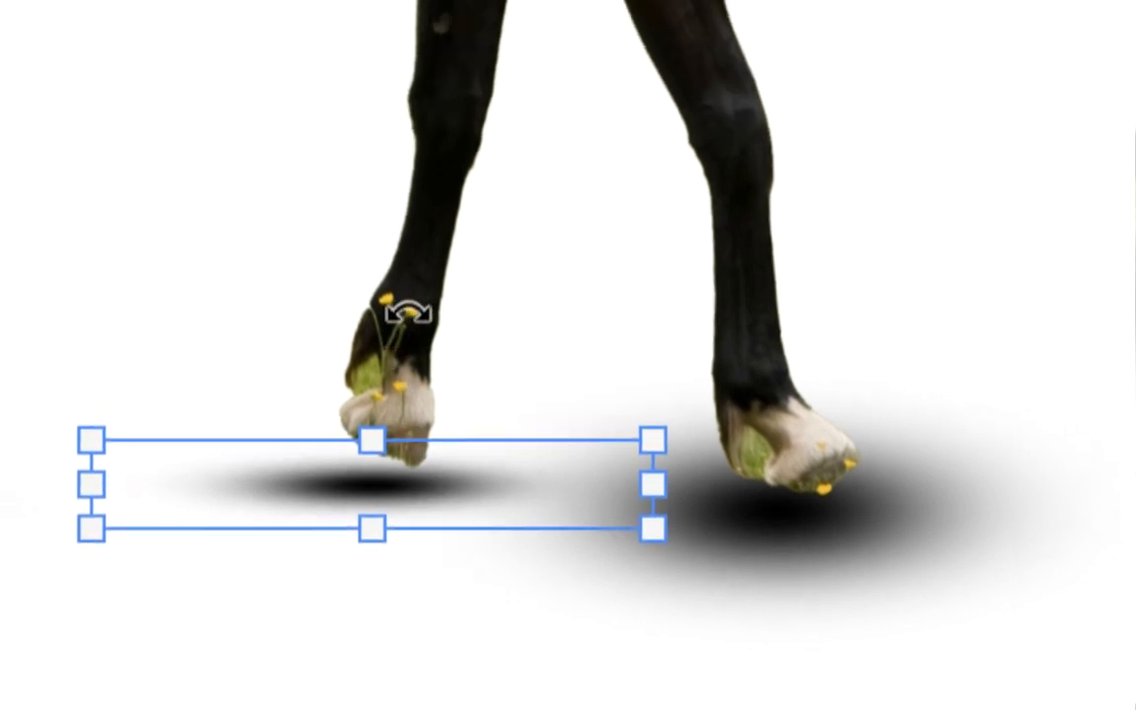
pyautogui.moveTo(412, 504); pyautogui.dragTo(421, 416)
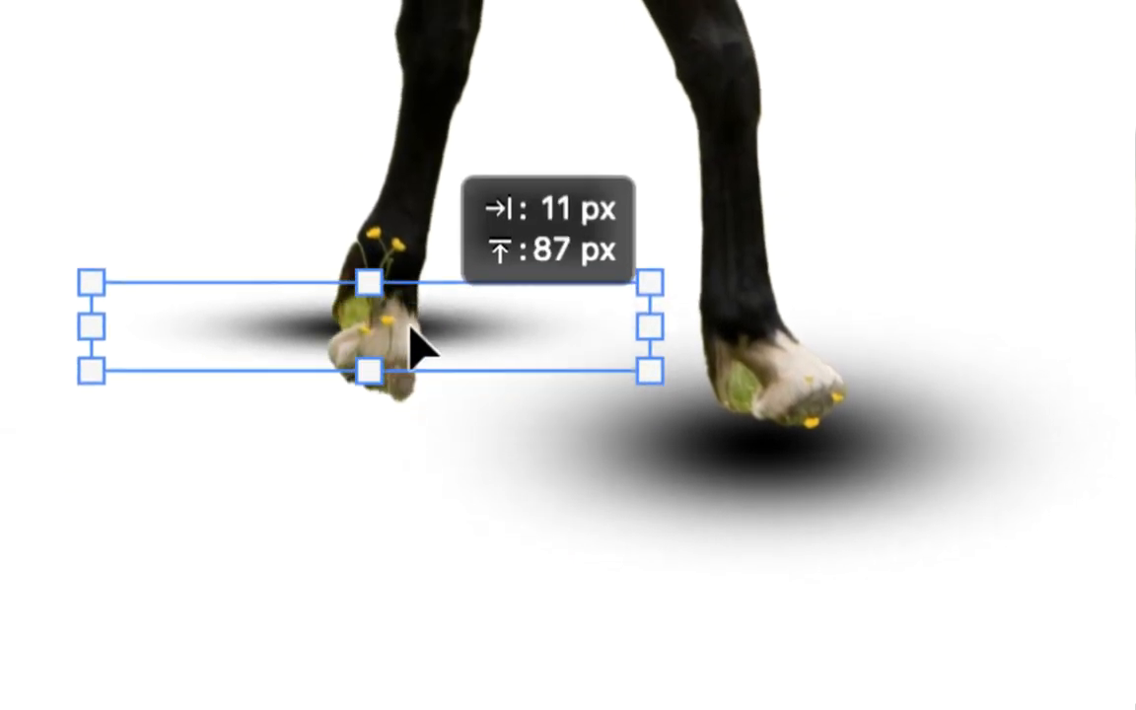
pyautogui.moveTo(409, 328)
pyautogui.mouseDown()
pyautogui.moveTo(404, 363)
pyautogui.moveTo(398, 345)
pyautogui.mouseUp()
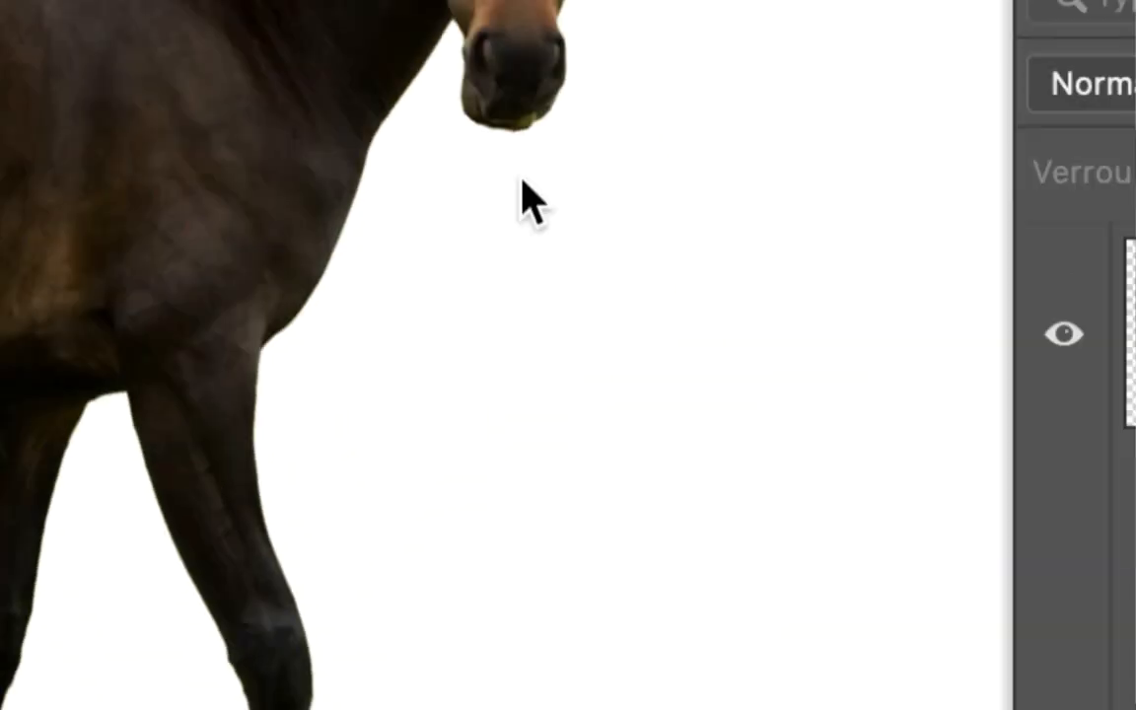
pyautogui.click(736, 114)
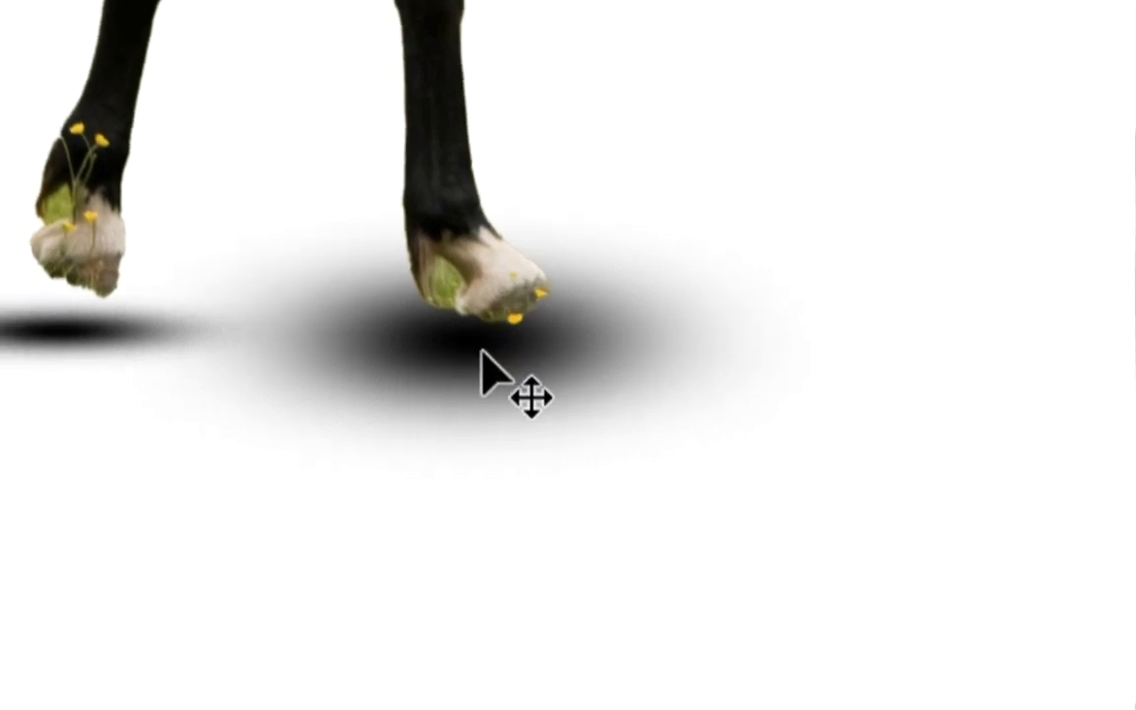
# - Transform the ombre copie 3 shadow to about 77% width and 24% height under the other front hoof and apply it
pyautogui.hotkey('ctrl', 't')
pyautogui.moveTo(383, 303); pyautogui.dragTo(465, 295)
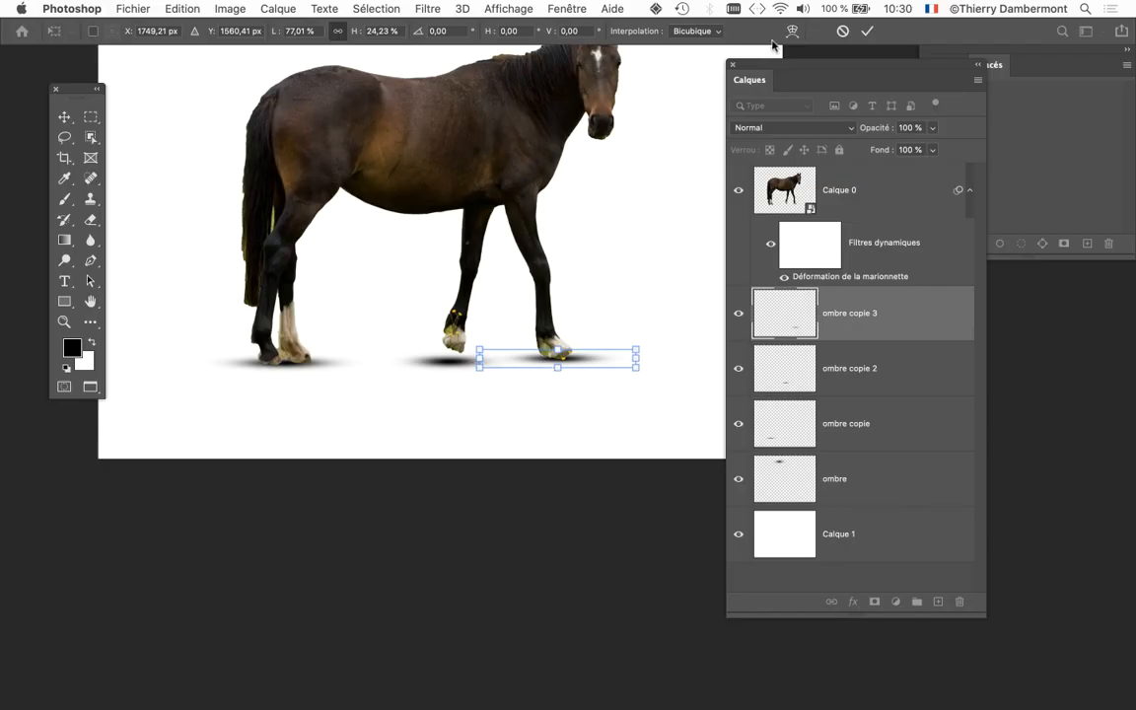
pyautogui.click(868, 32)
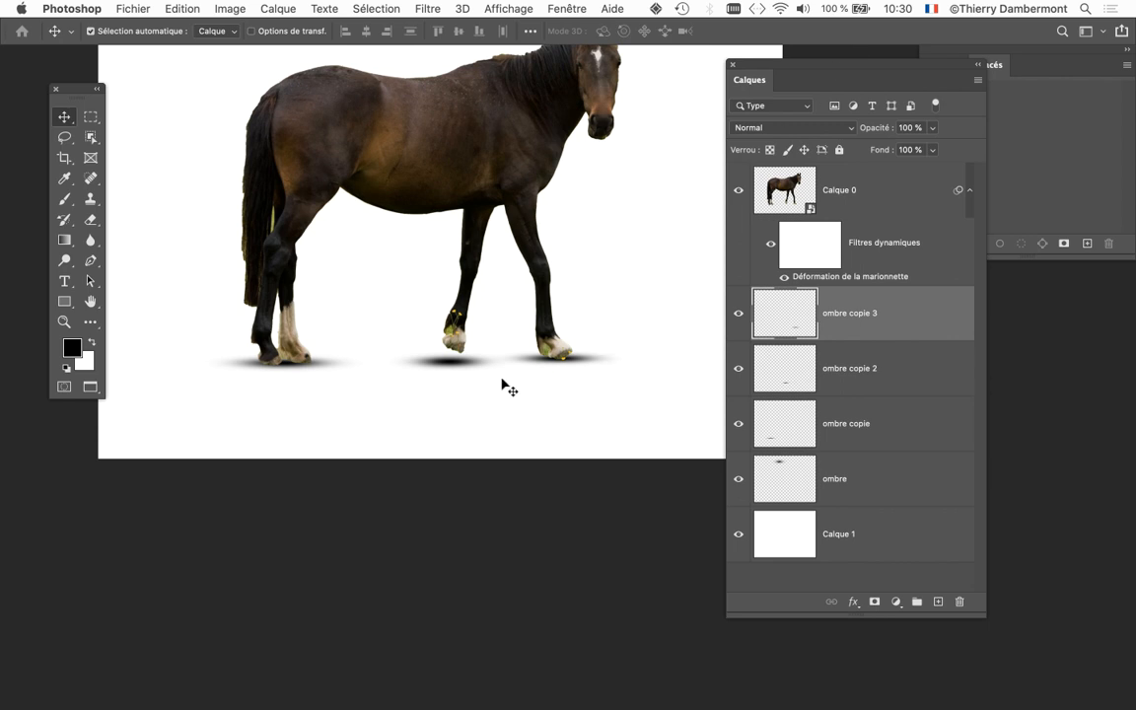
# - Move the ombre copie 2 shadow slightly up toward the raised front hoof
pyautogui.scroll(1, 487, 382)
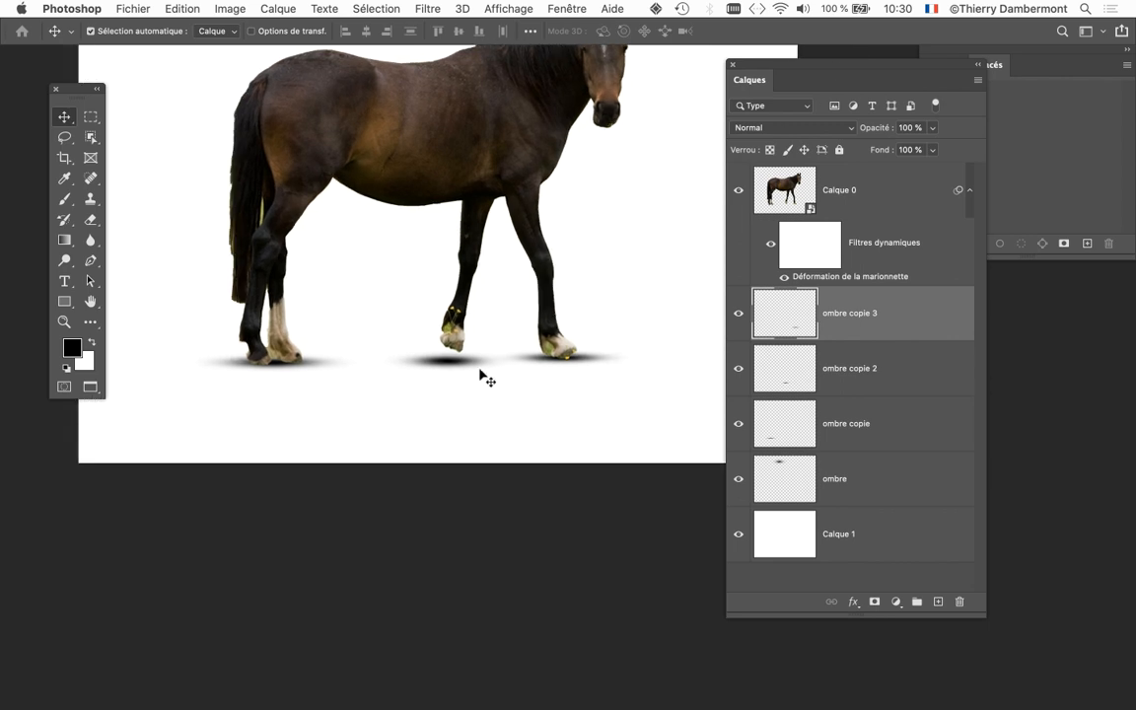
pyautogui.scroll(1, 457, 363)
pyautogui.moveTo(448, 370); pyautogui.dragTo(449, 366)
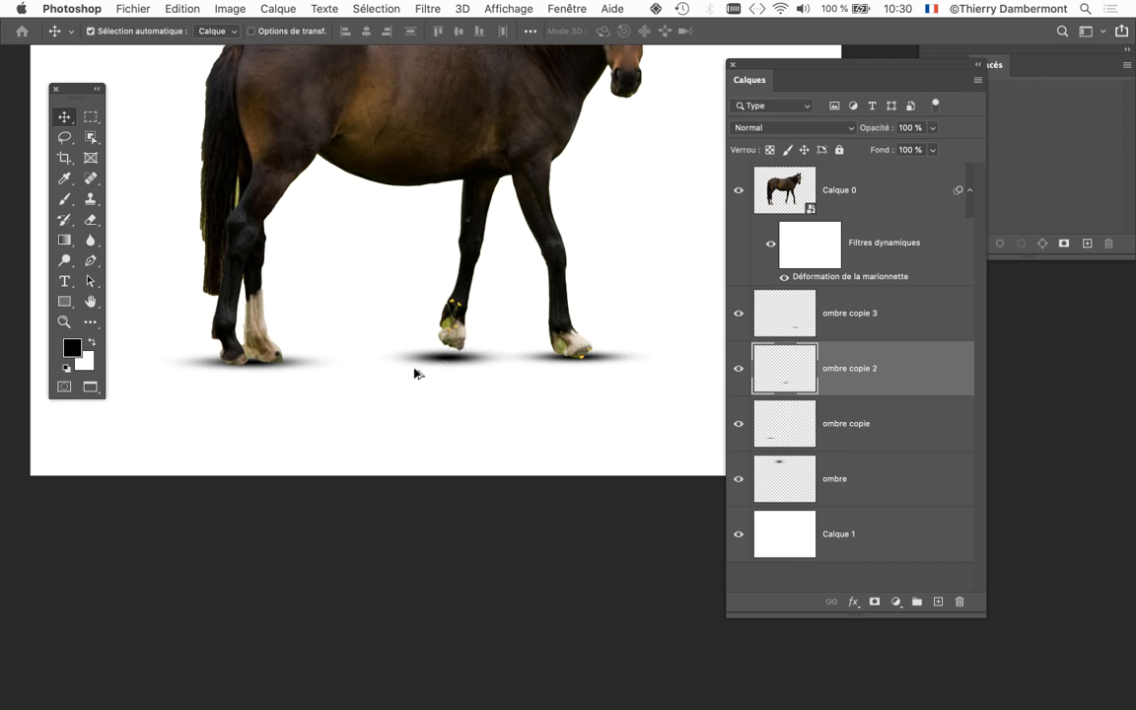
pyautogui.scroll(-3, 373, 424)
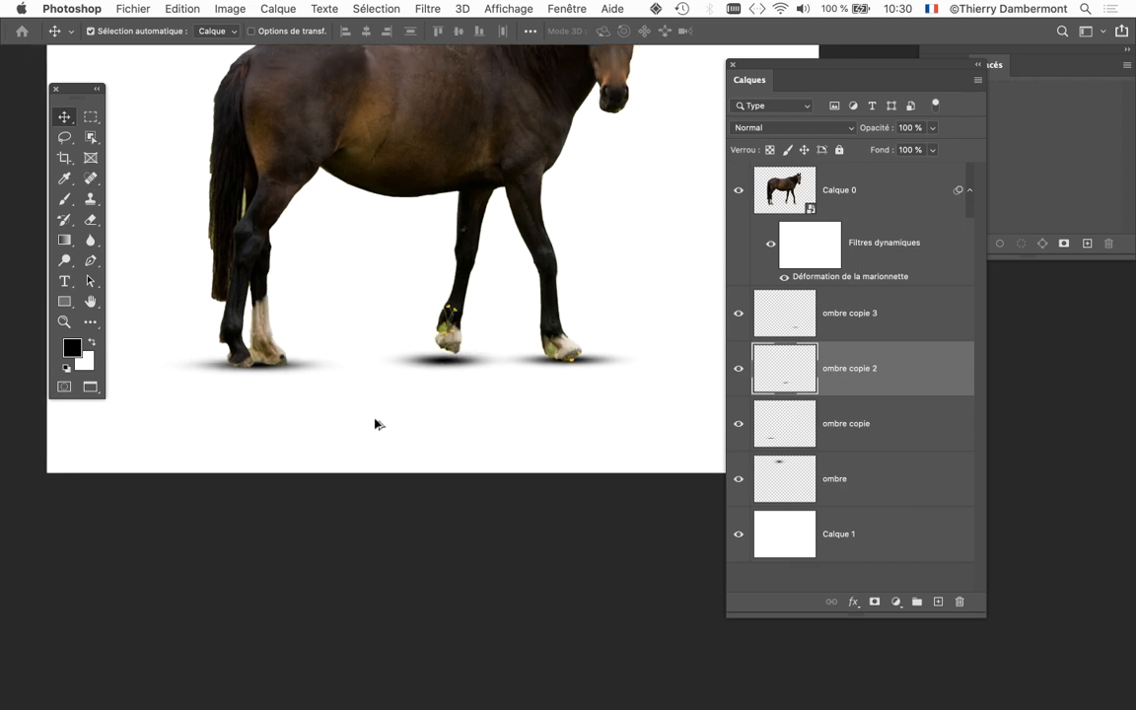
pyautogui.scroll(3, 383, 426)
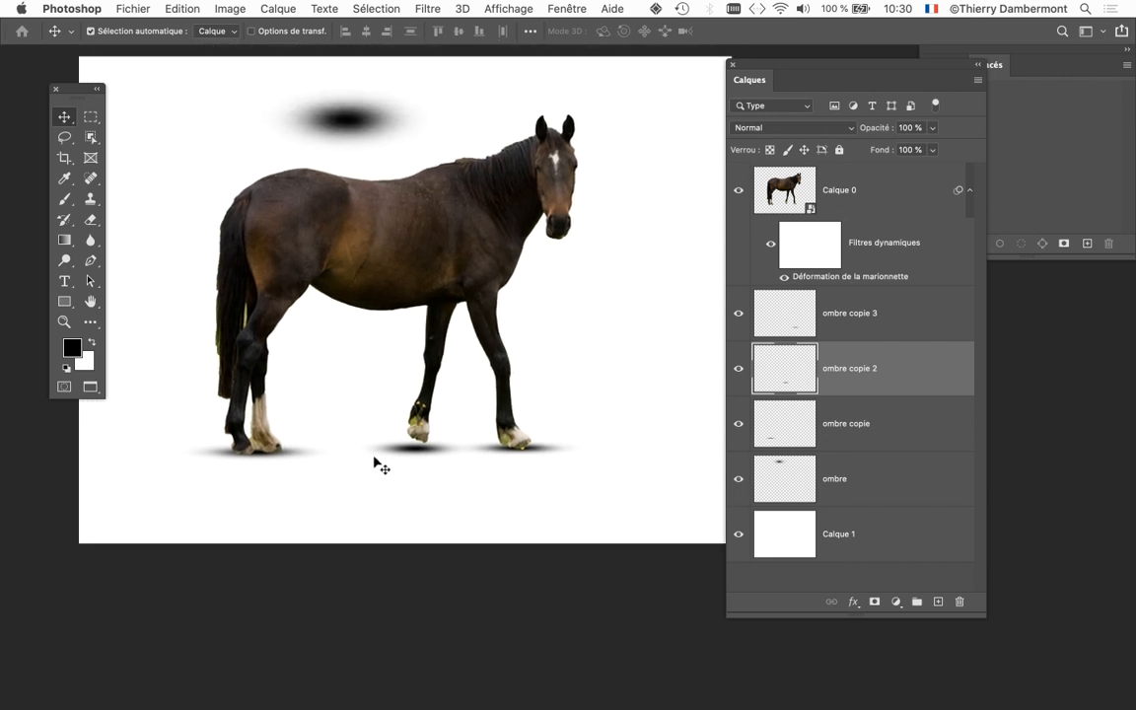
pyautogui.scroll(3, 414, 456)
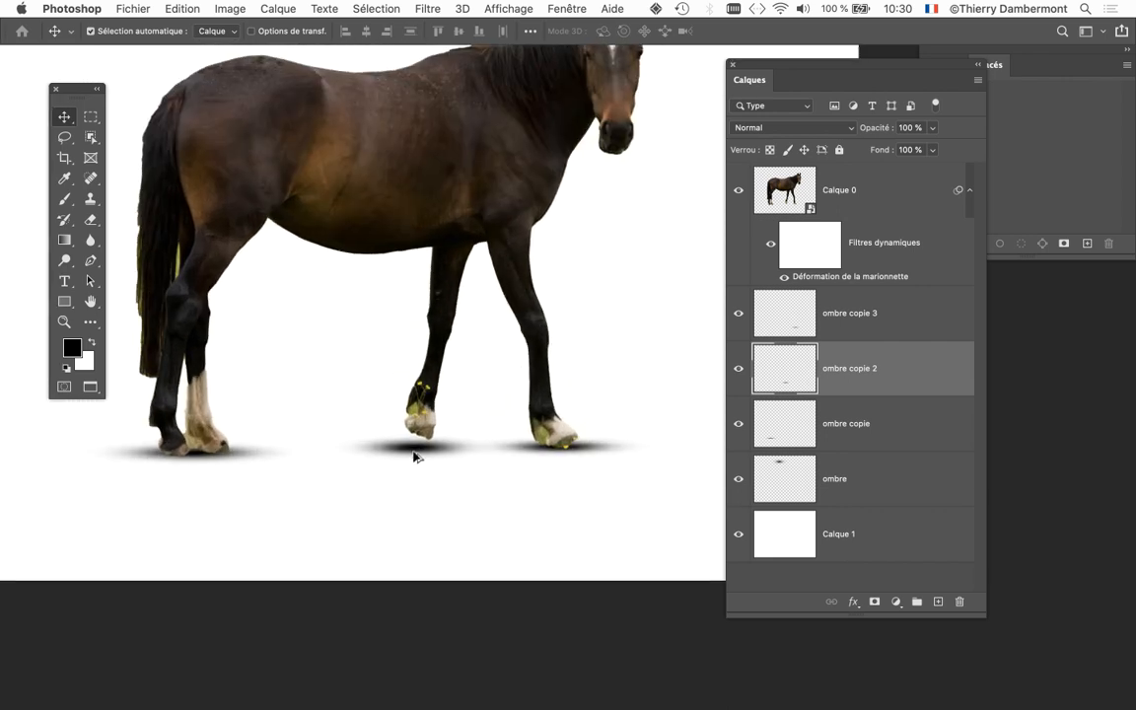